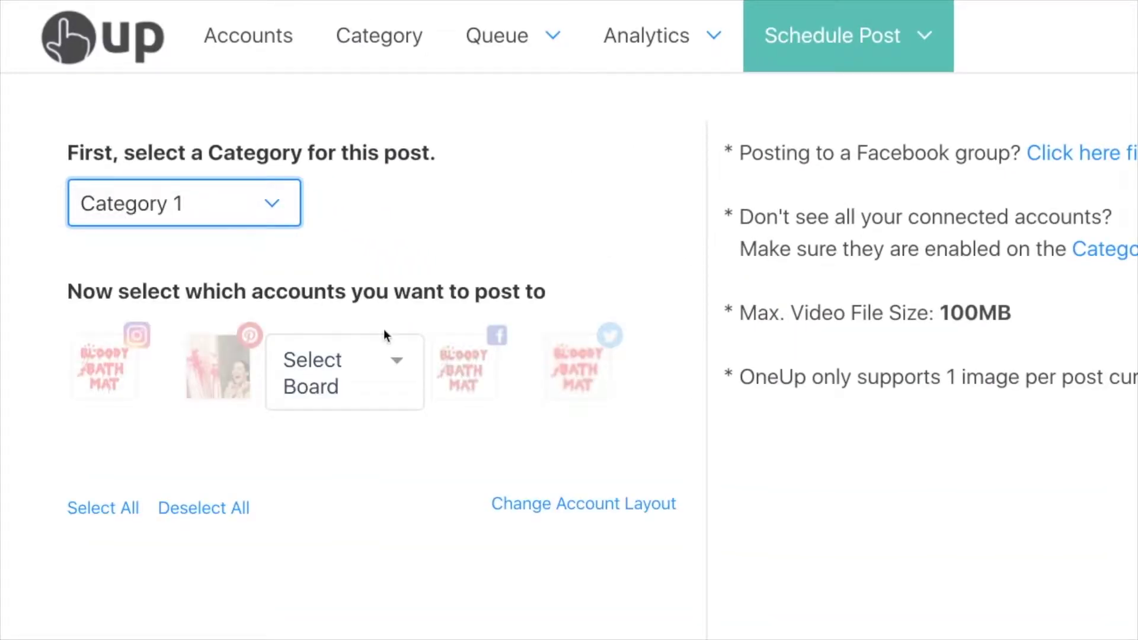
Select the Facebook account for the 'Happy halloween coupon sale #discounts' post and browse for an image file.
left_click(464, 365)
scroll(478, 381, "down", 3)
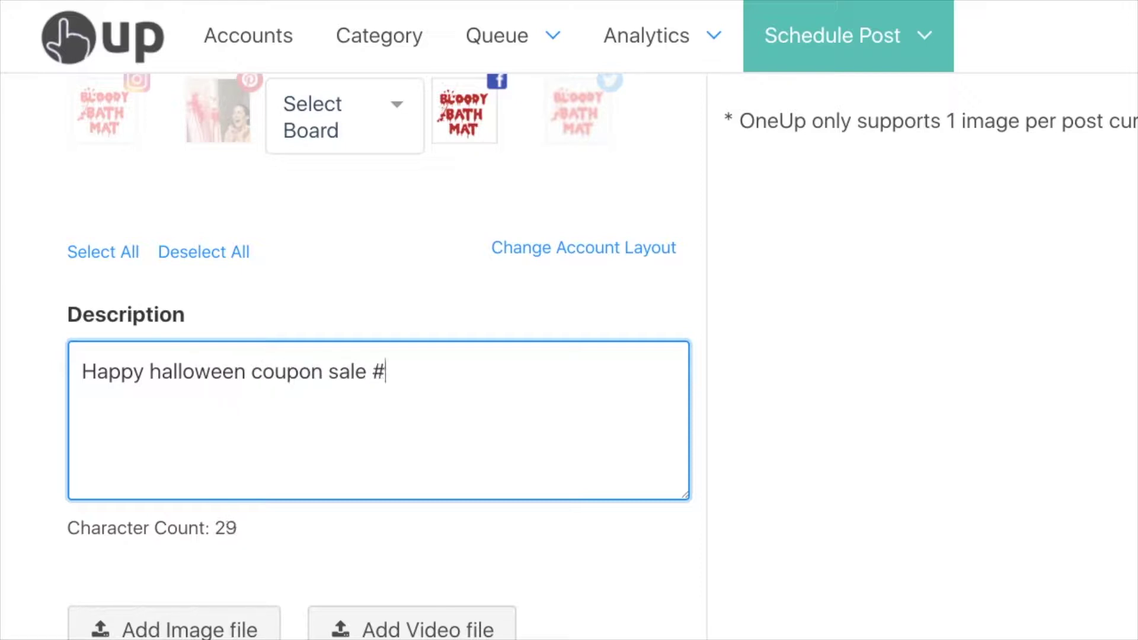
type("discount")
scroll(258, 389, "down", 3)
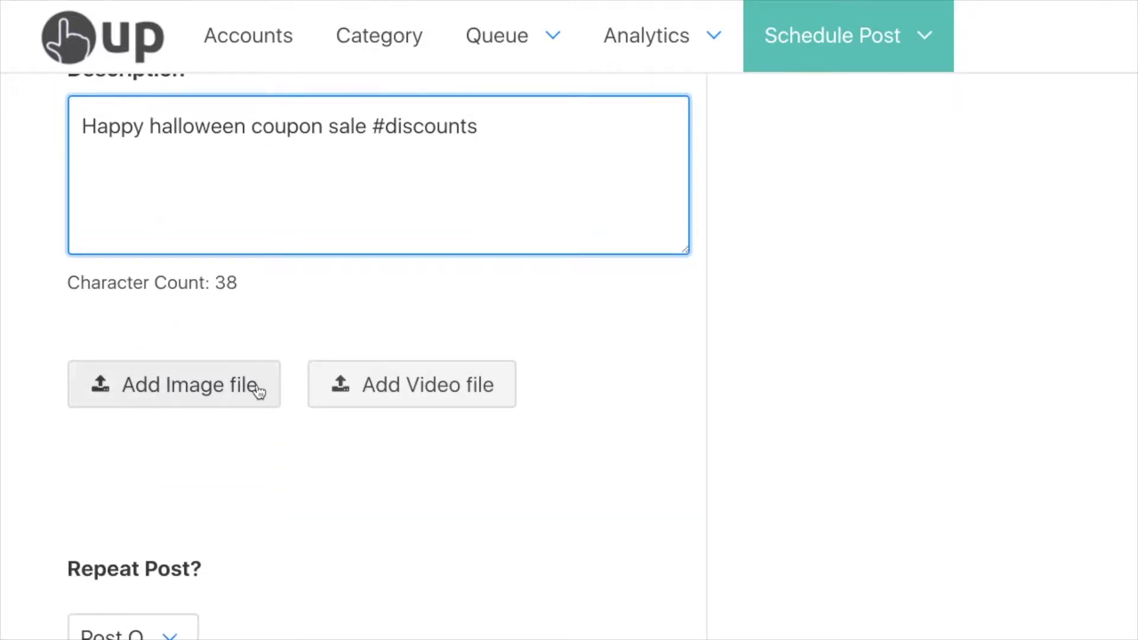
left_click(240, 387)
left_click(548, 232)
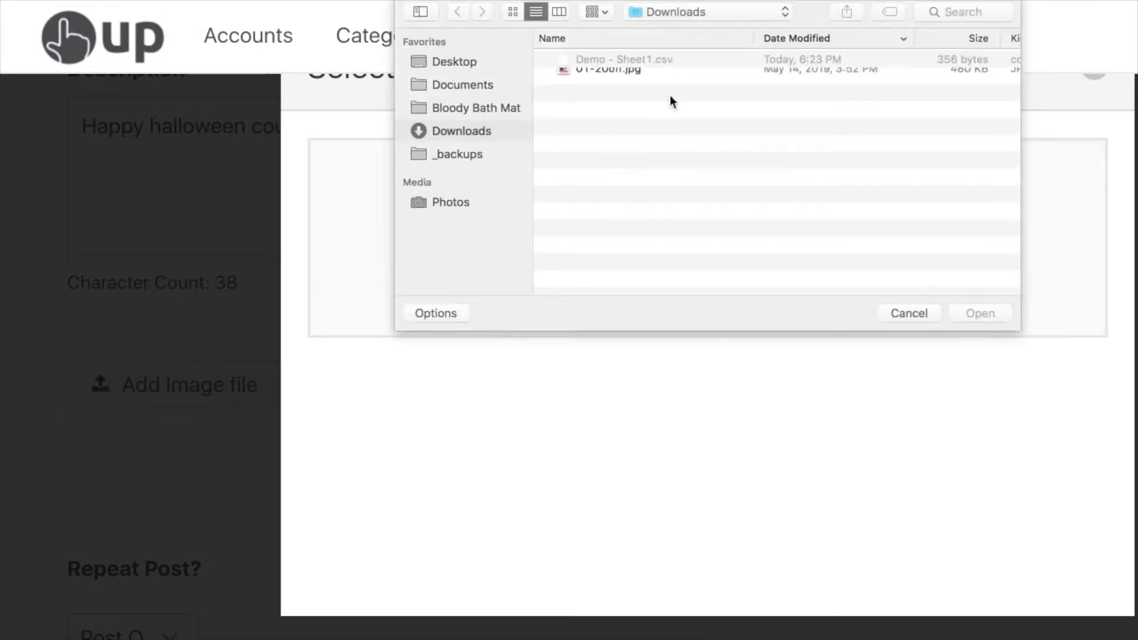
Attach 01-20off.jpg from Downloads and bring up the post's Schedule Options.
double_click(637, 76)
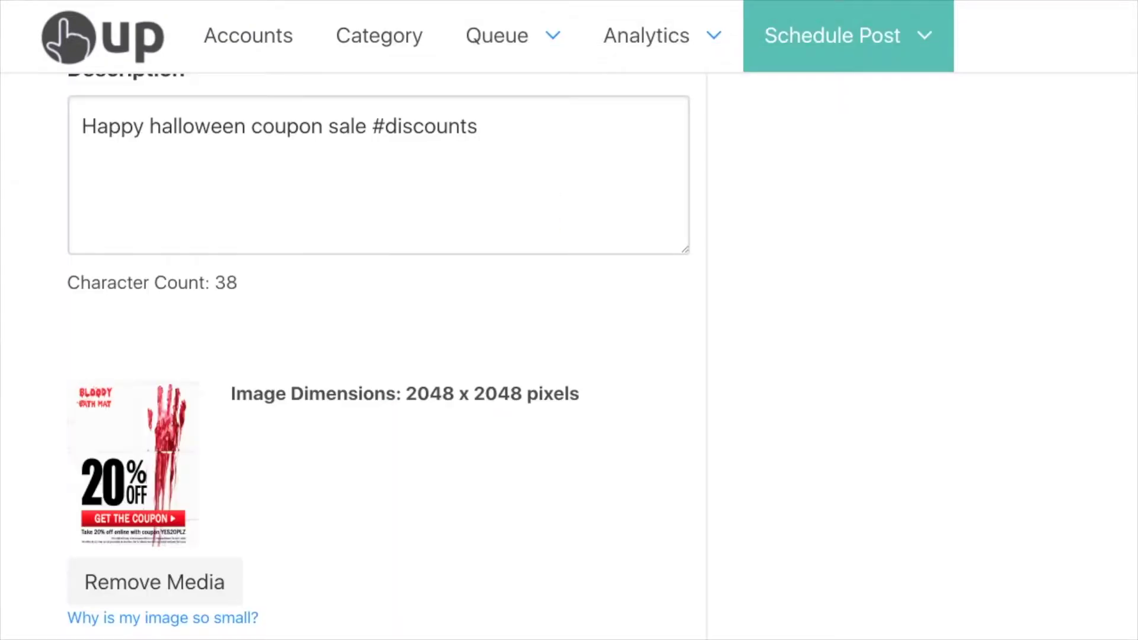
scroll(304, 572, "down", 3)
scroll(304, 571, "down", 3)
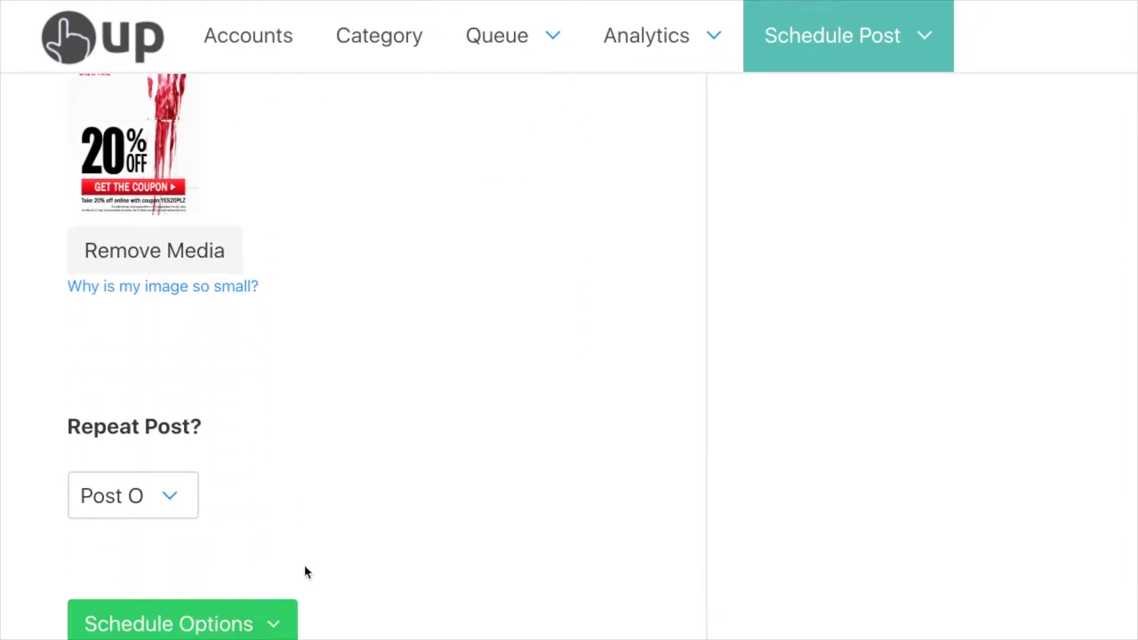
left_click(265, 603)
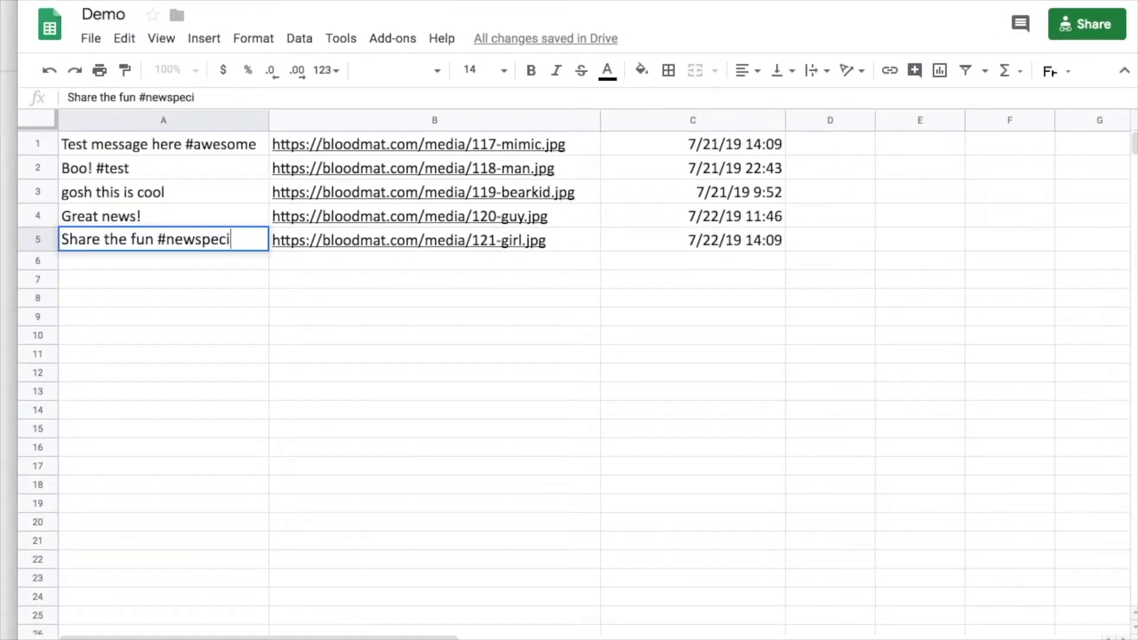
Download the Demo sheet as a comma-separated values (.csv) file.
left_click(88, 40)
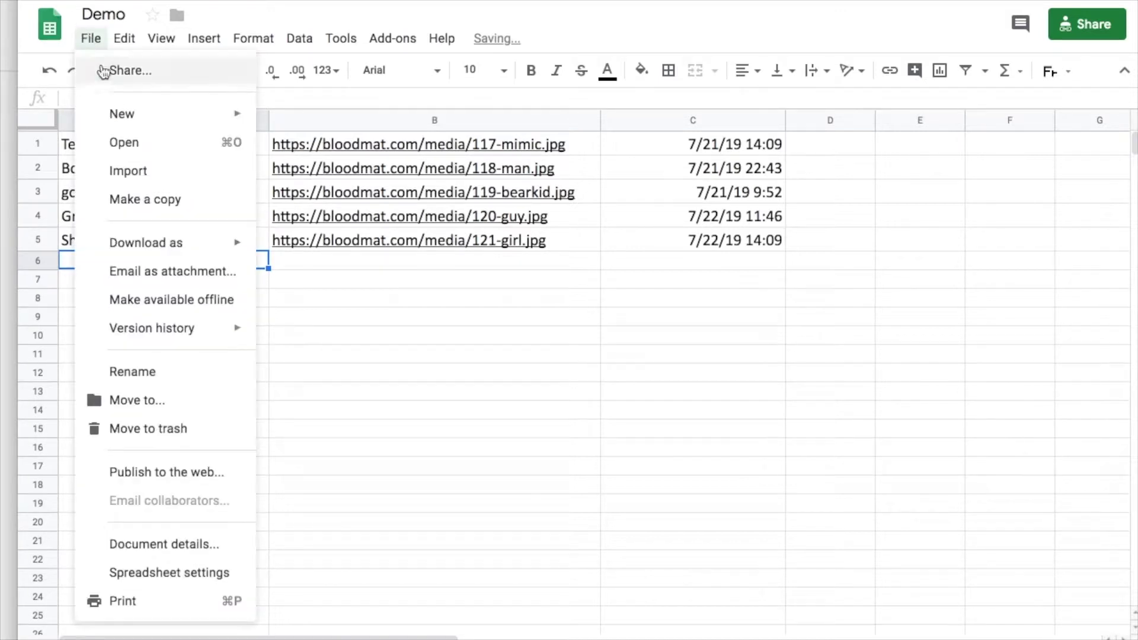
mouse_move(146, 242)
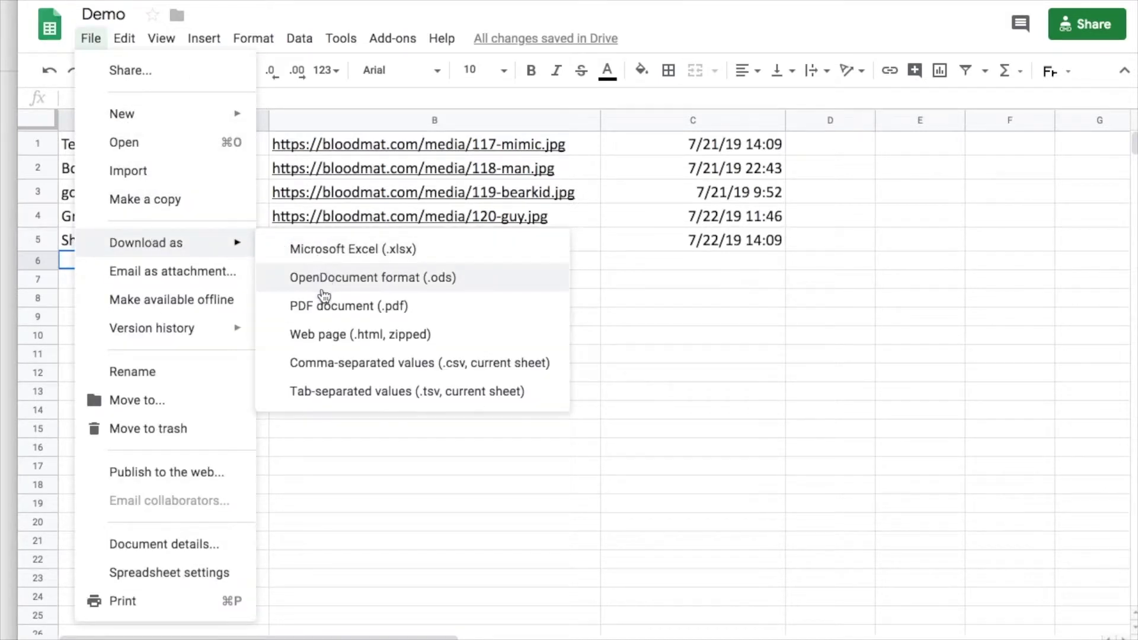
left_click(331, 362)
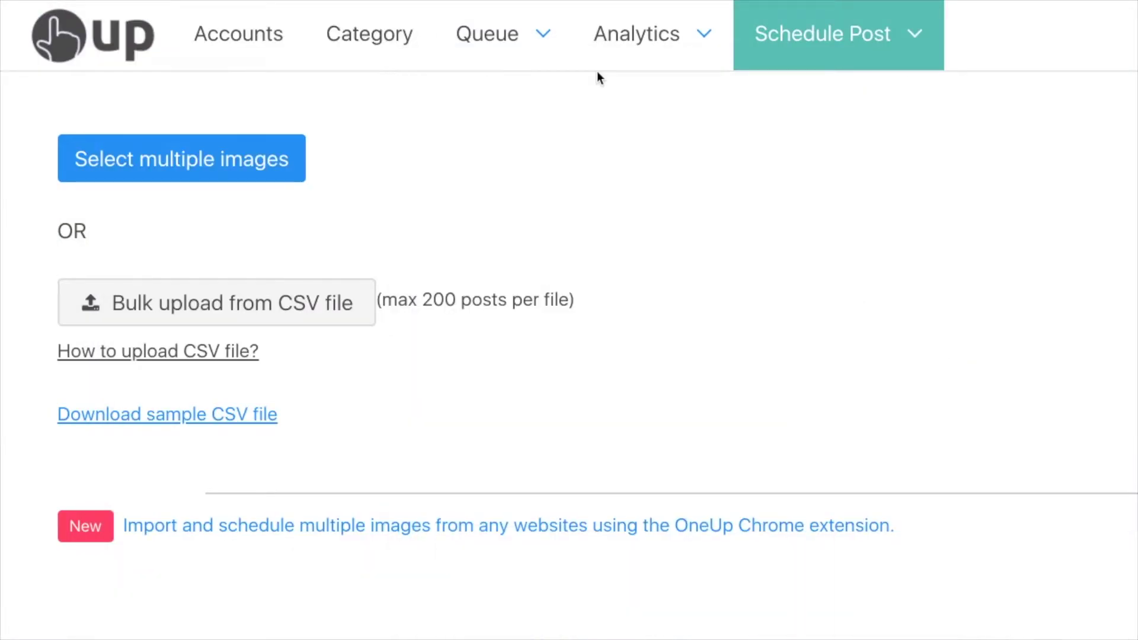
Bulk upload the 'Demo - Sheet1' CSV file from Downloads.
left_click(296, 305)
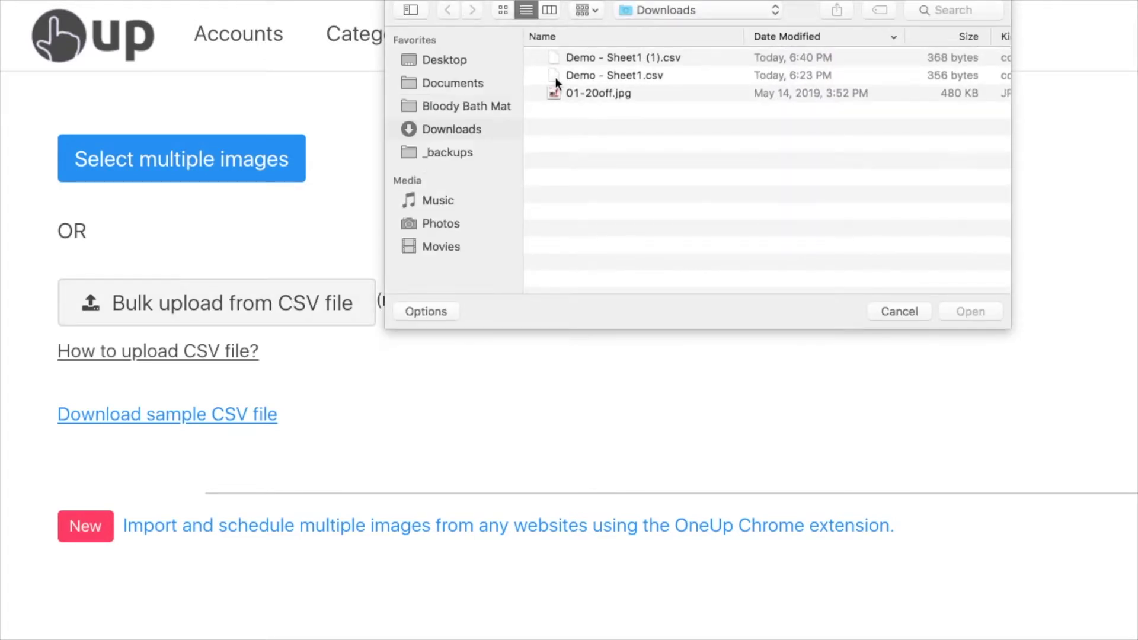
double_click(638, 76)
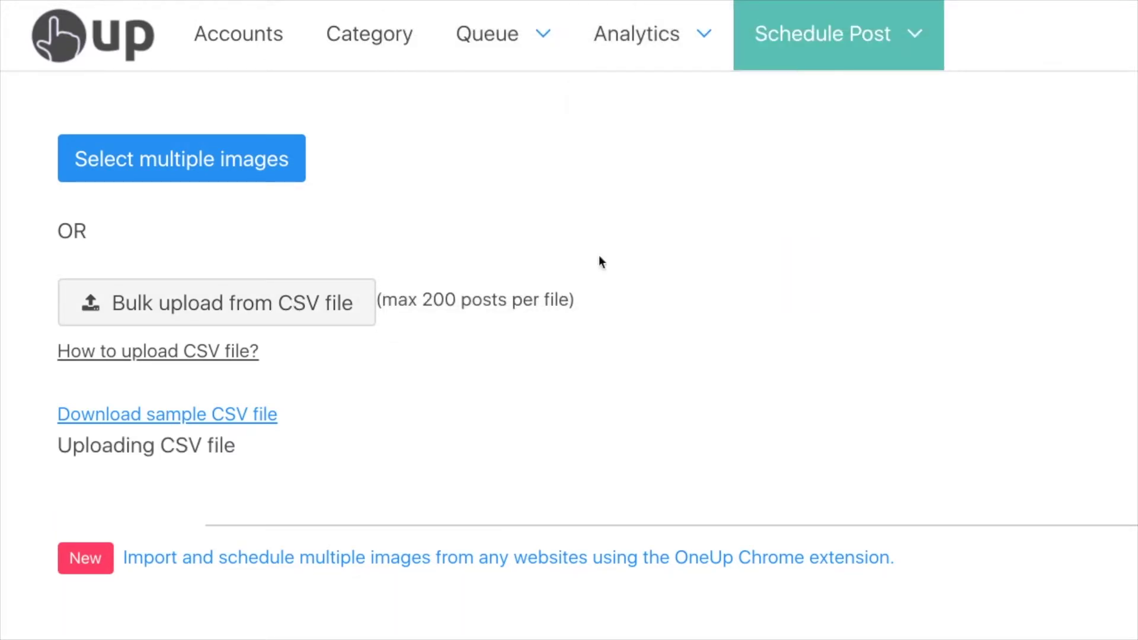
scroll(600, 257, "down", 1)
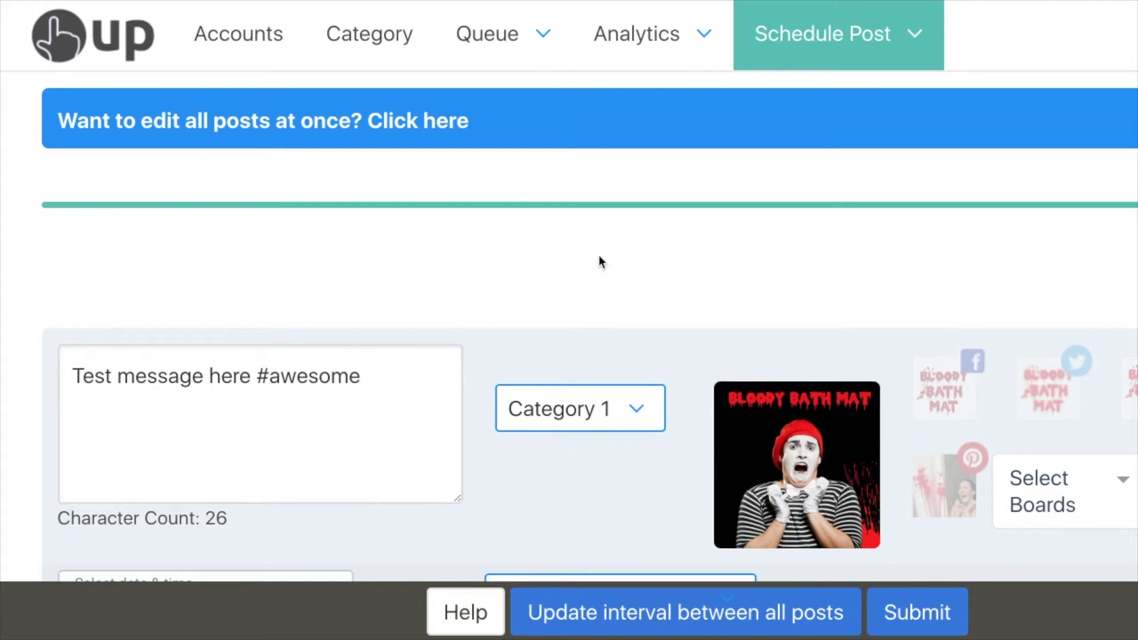
scroll(599, 260, "down", 1)
scroll(598, 261, "down", 2)
scroll(598, 261, "down", 2)
scroll(598, 261, "down", 2)
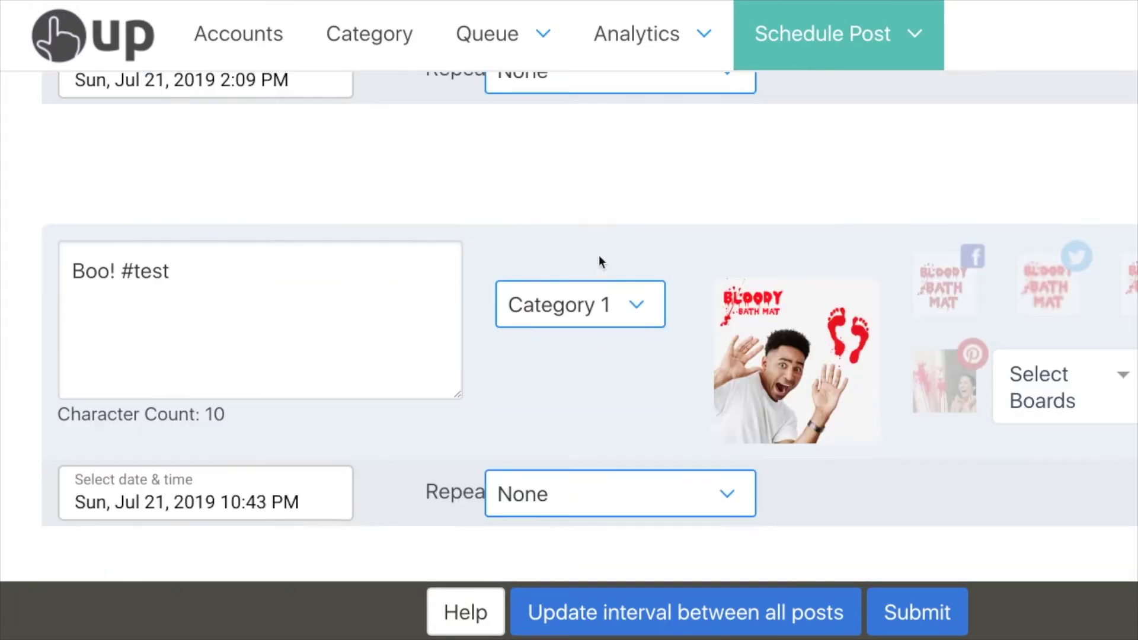
scroll(600, 257, "down", 2)
scroll(600, 258, "down", 2)
scroll(599, 257, "down", 2)
scroll(600, 256, "down", 3)
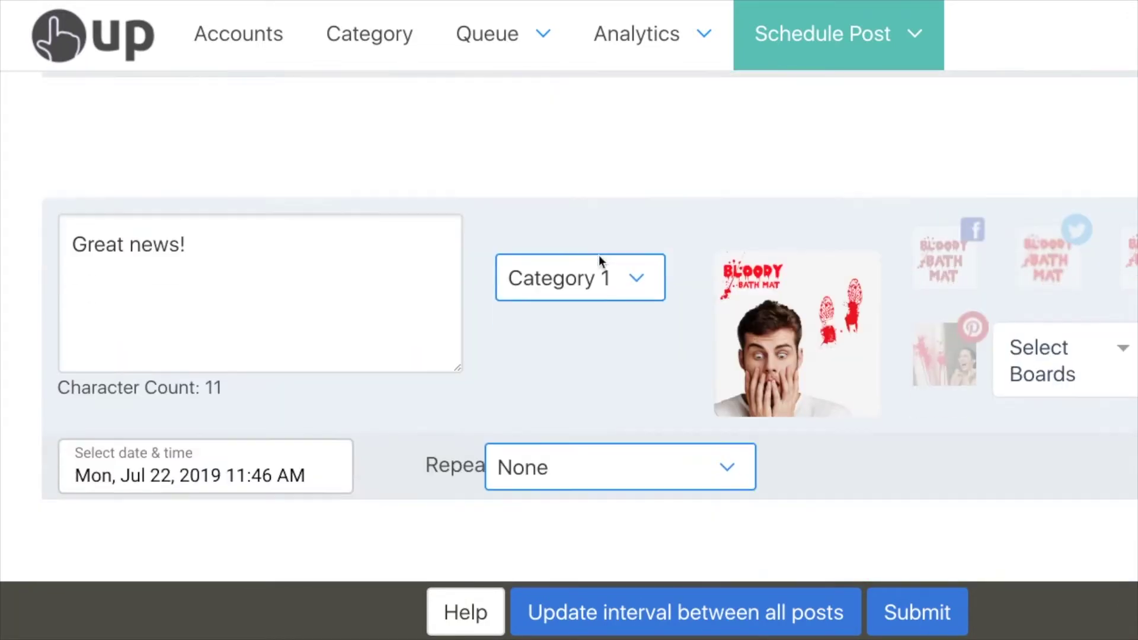
scroll(598, 256, "down", 2)
scroll(598, 255, "down", 2)
scroll(599, 255, "down", 2)
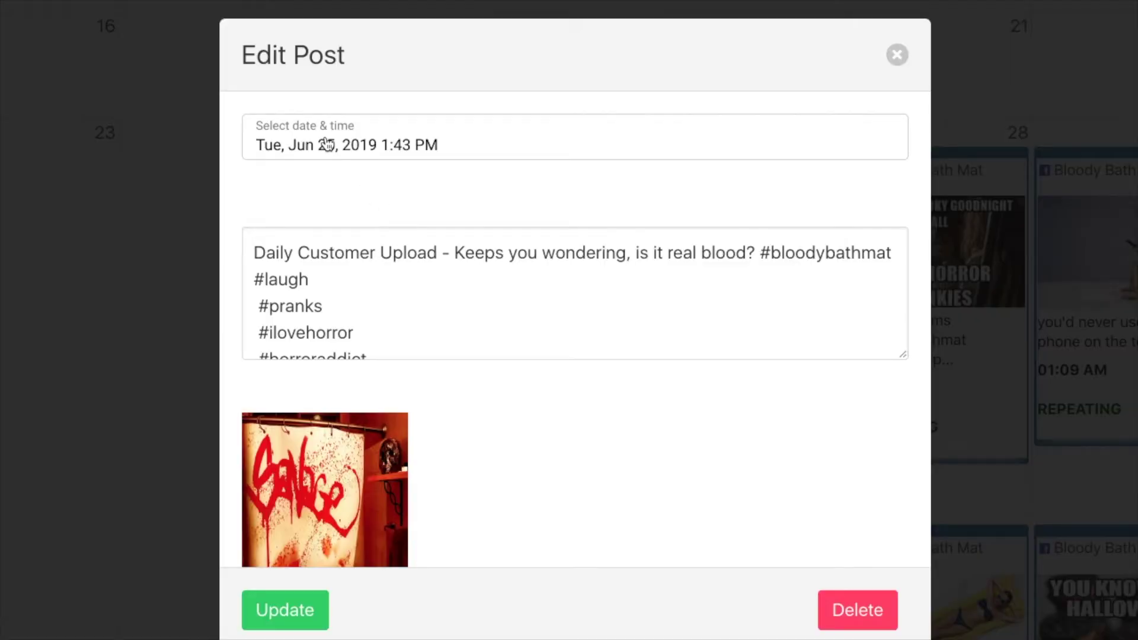
Open the date and time picker for the 'Daily Customer Upload' post.
left_click(326, 144)
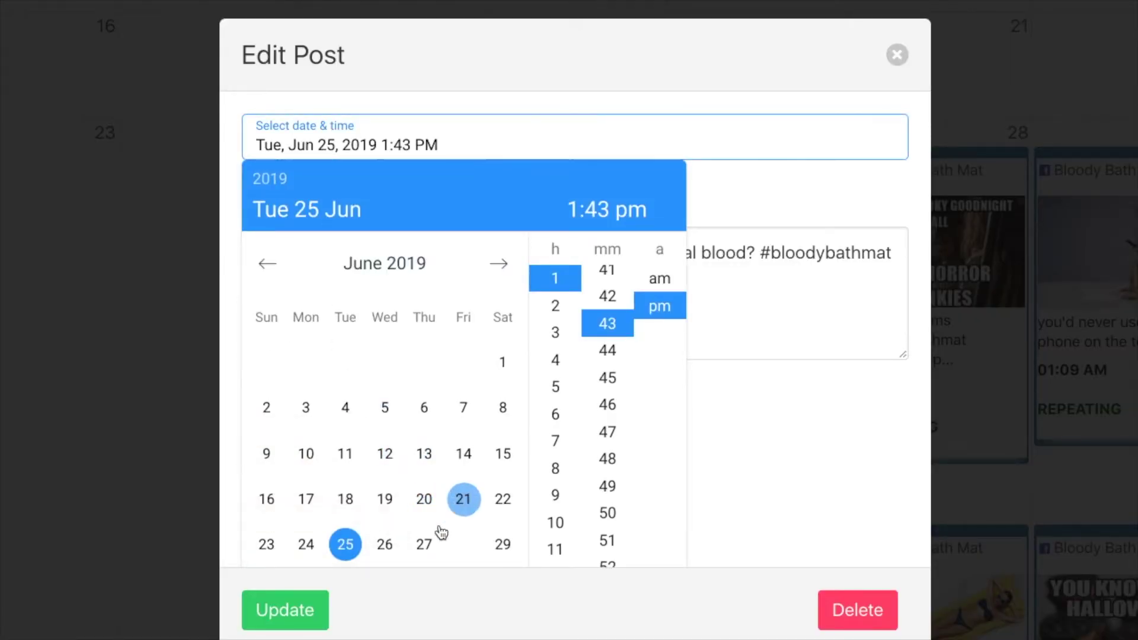